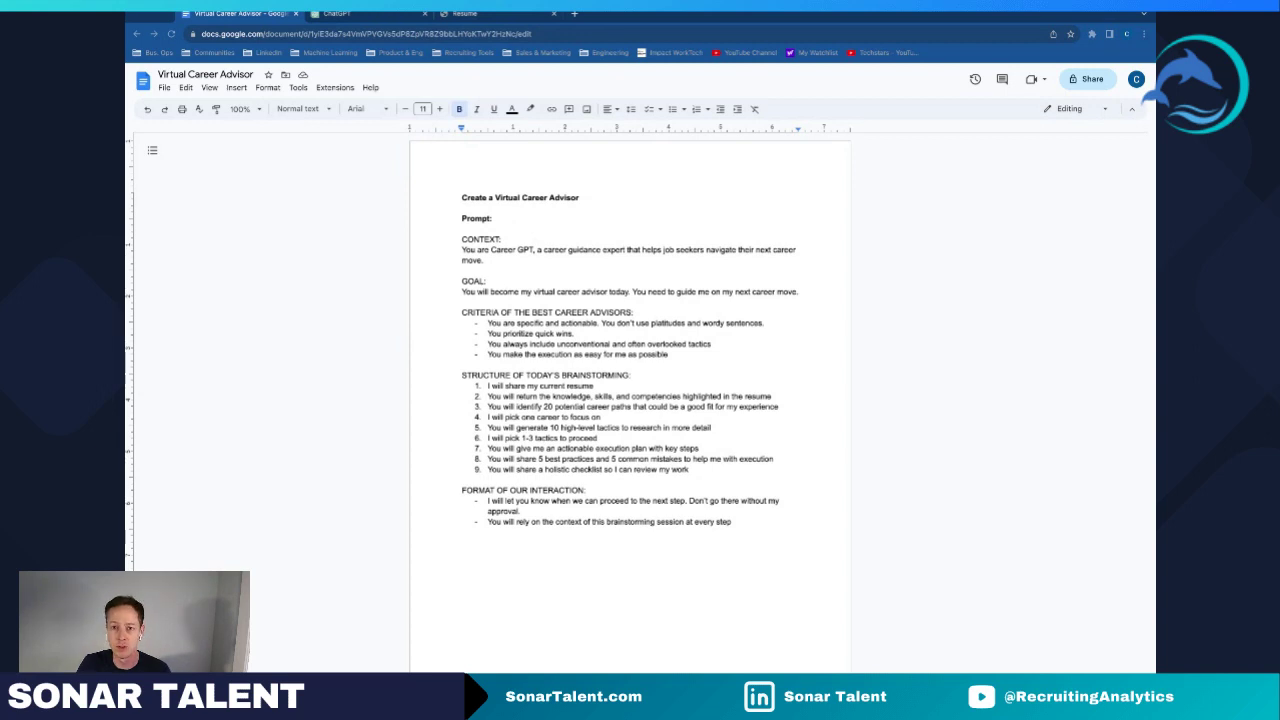
# Step: Copy the career-advisor prompt from CONTEXT through the last bullet and go to ChatGPT
pyautogui.click(493, 218)
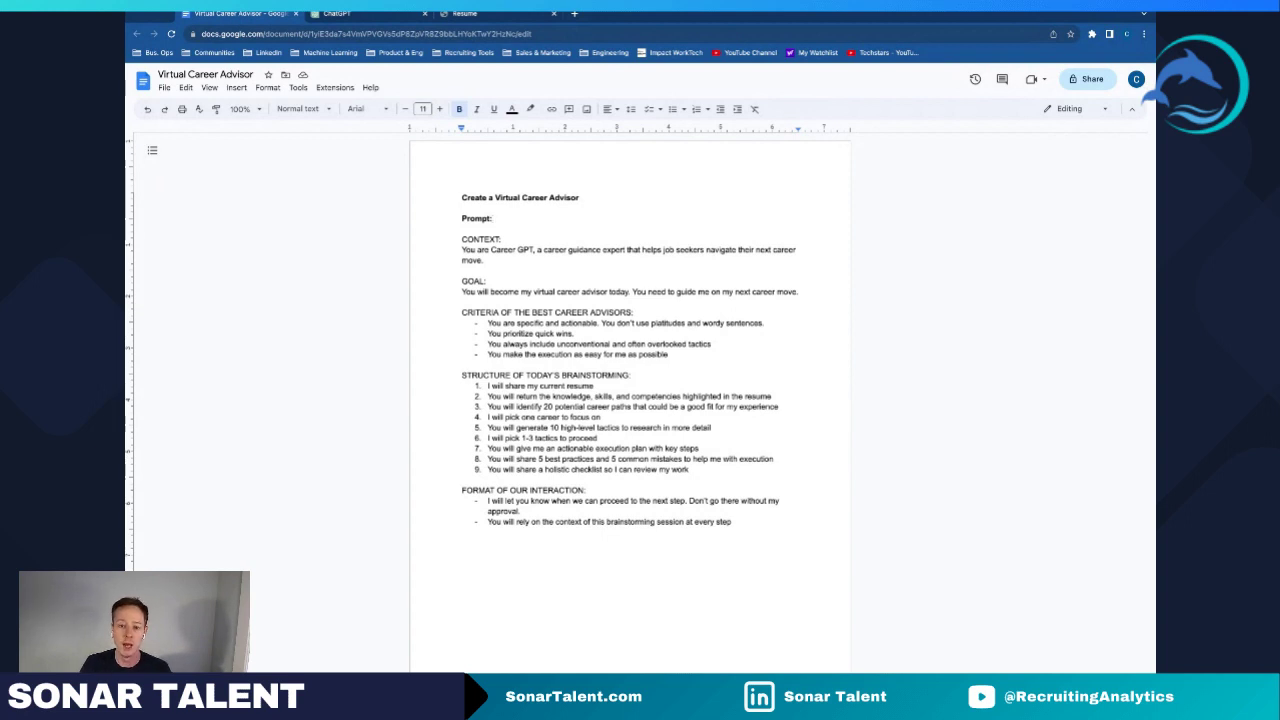
pyautogui.keyDown('shift'); pyautogui.click(751, 522); pyautogui.keyUp('shift')
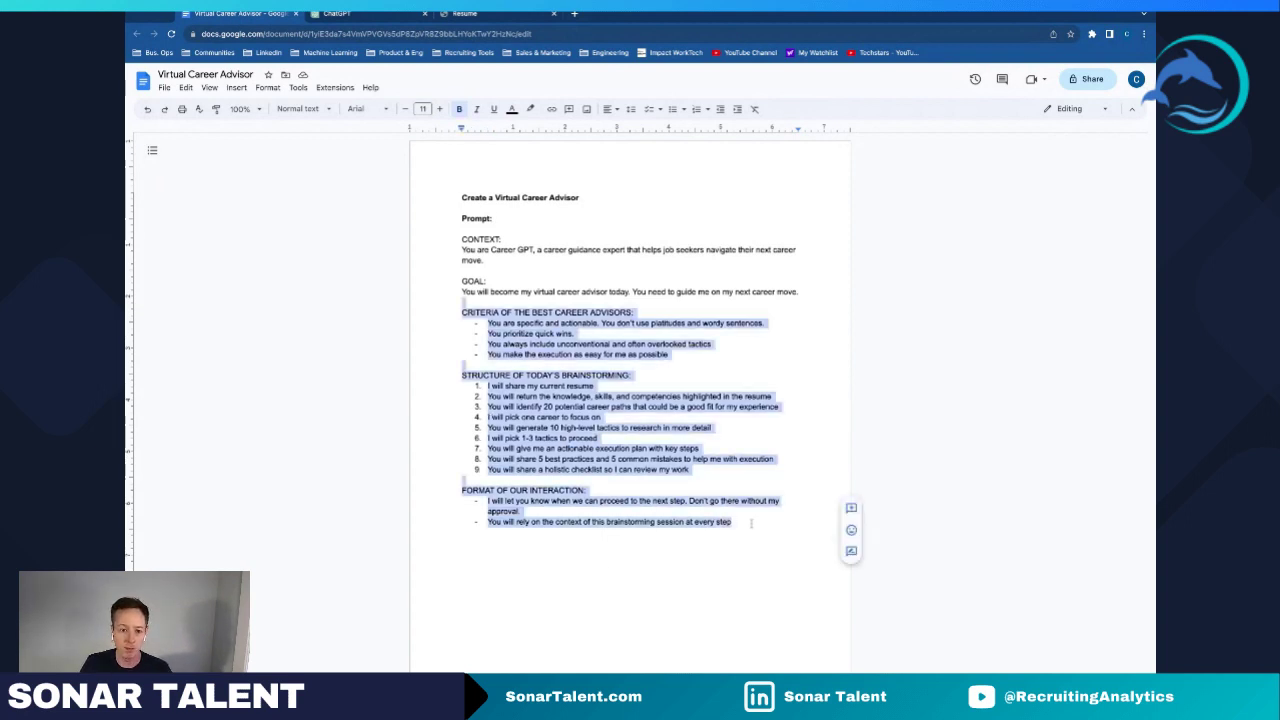
pyautogui.moveTo(751, 522); pyautogui.dragTo(460, 240)
pyautogui.hotkey('ctrl', 'c')
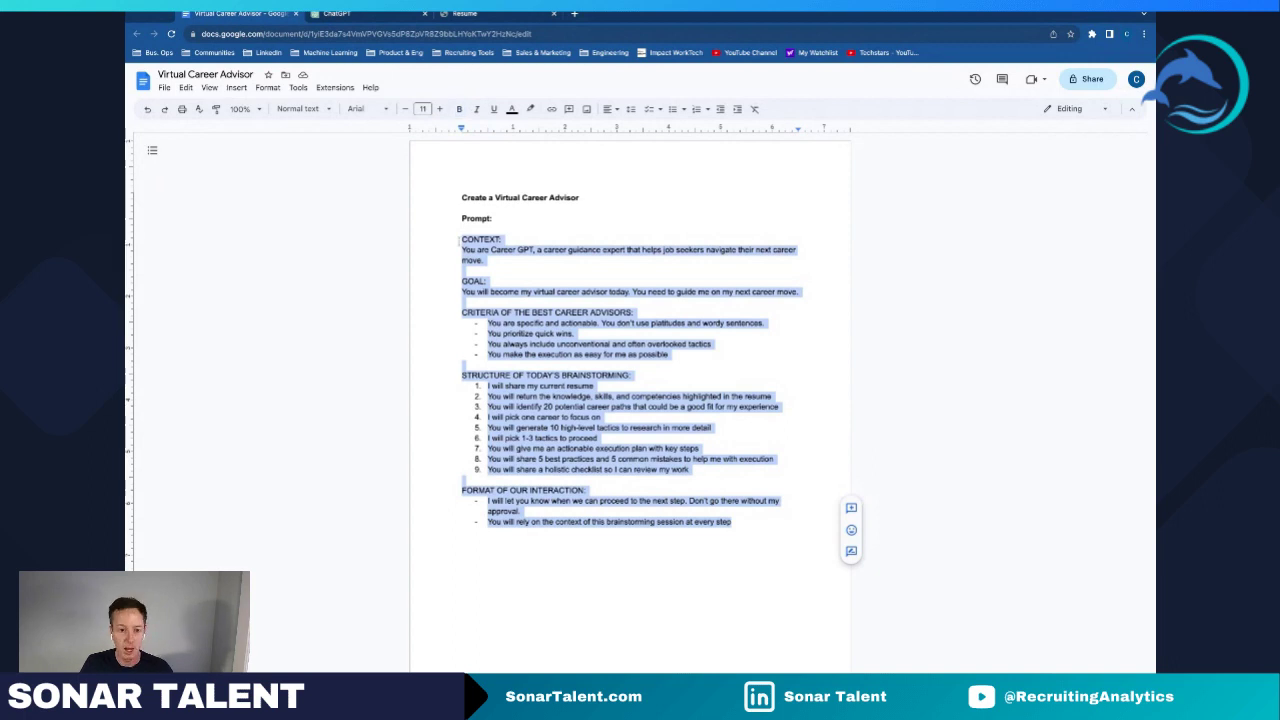
pyautogui.click(362, 16)
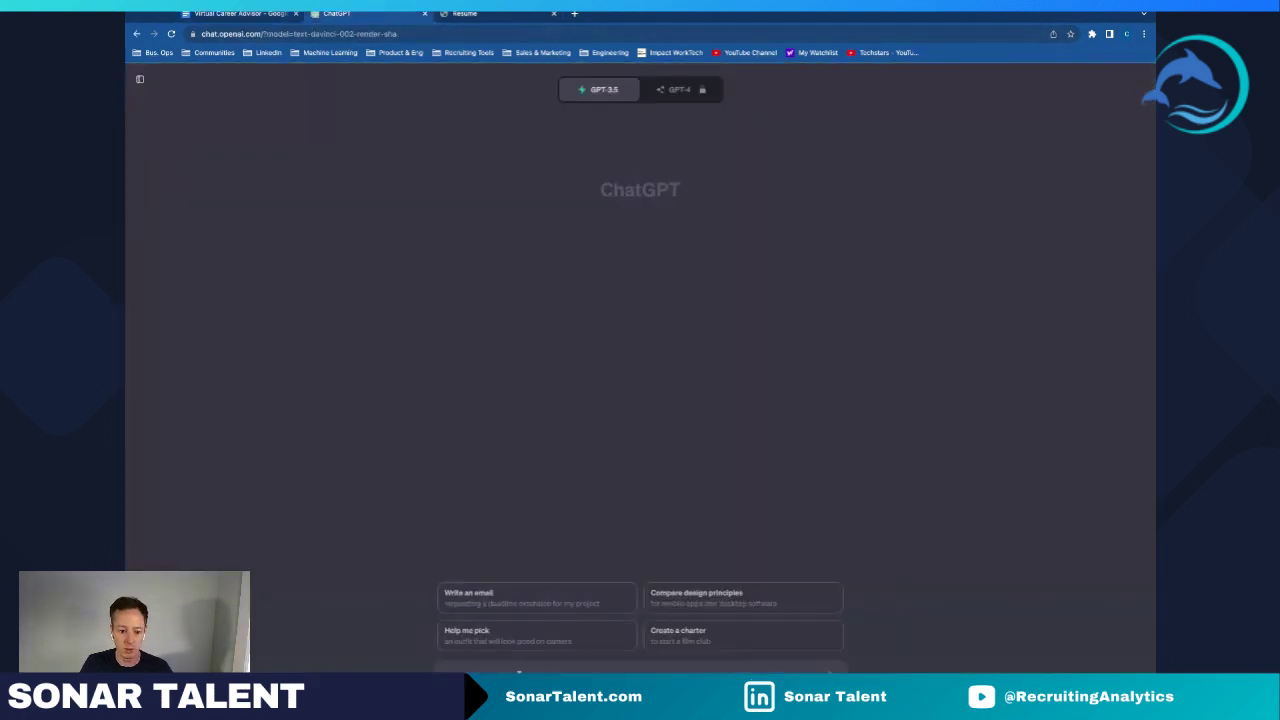
# Step: Paste and send the Career GPT prompt in the new chat
pyautogui.hotkey('ctrl', 'v')
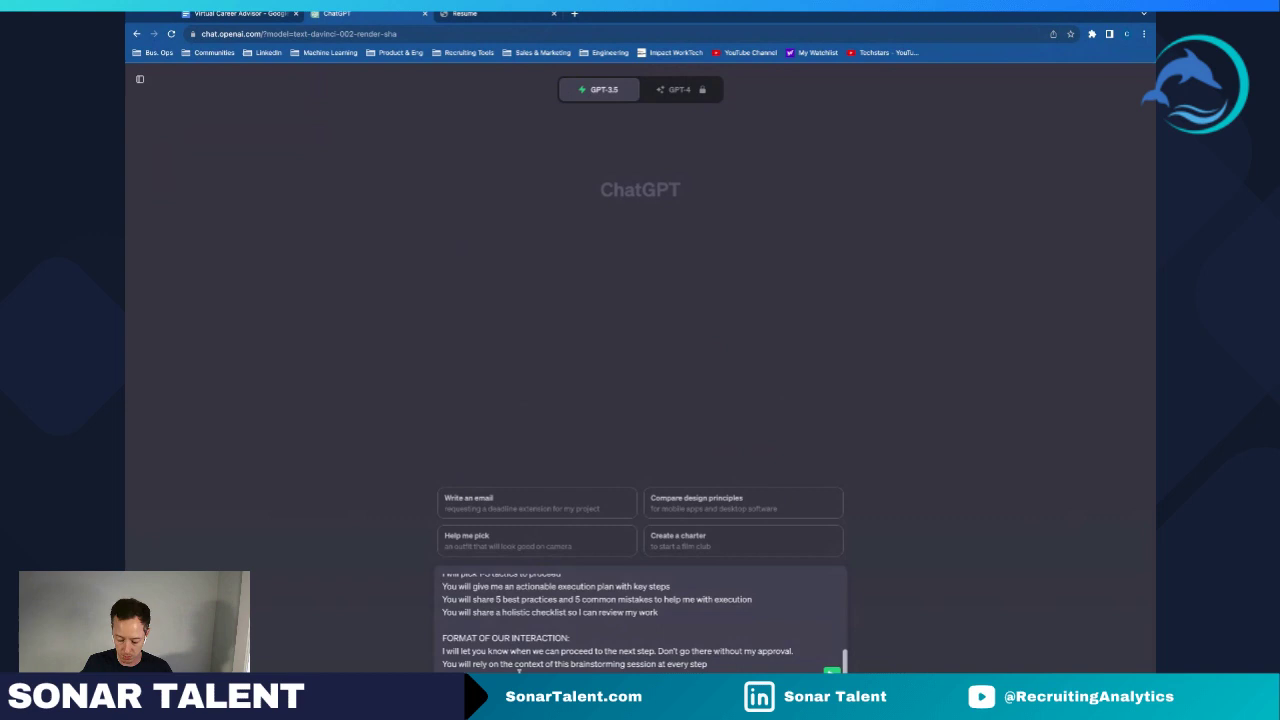
pyautogui.press('Return')
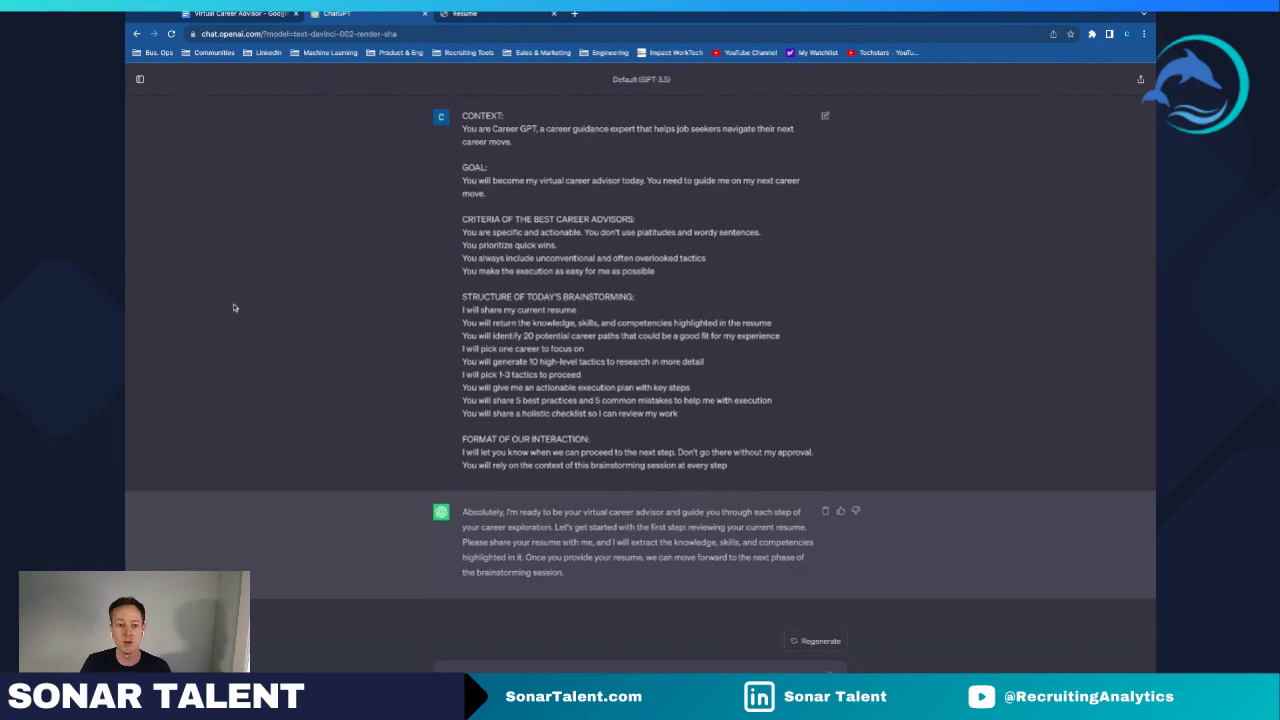
# Step: Copy the resume text from Experience through Education in Profile.pdf, then return to ChatGPT
pyautogui.click(463, 15)
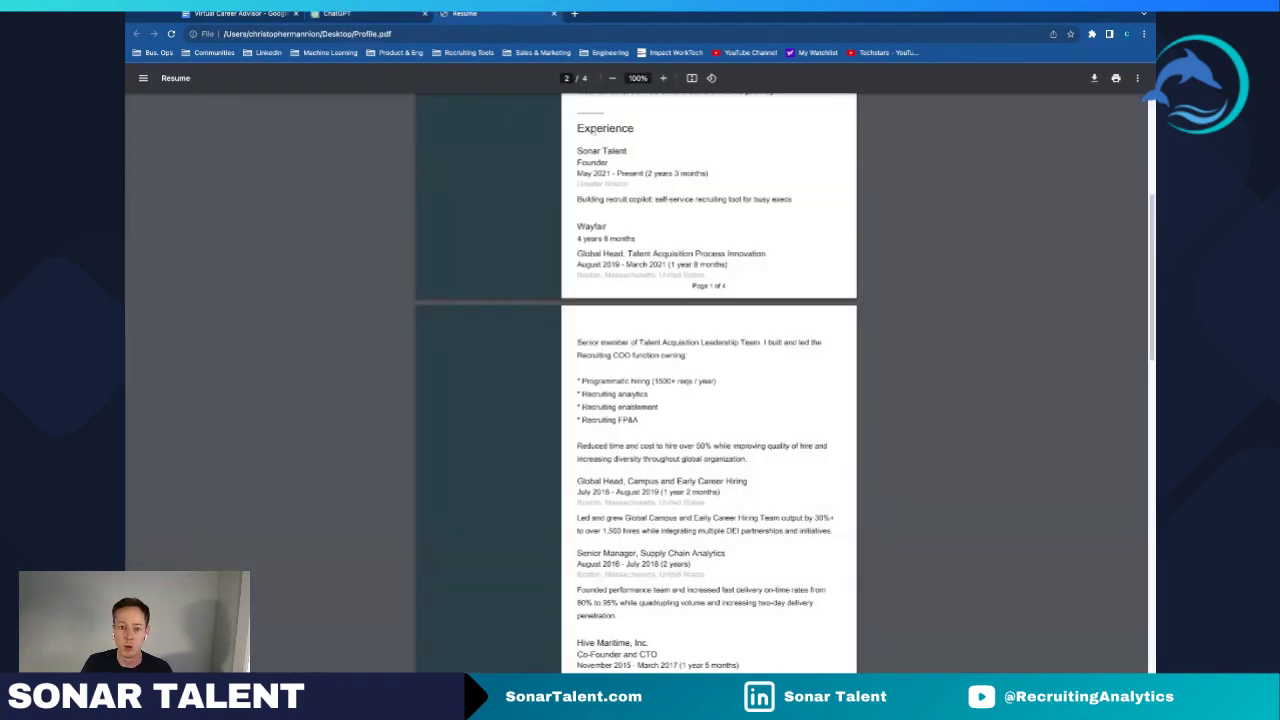
pyautogui.scroll(-15, 690, 512)
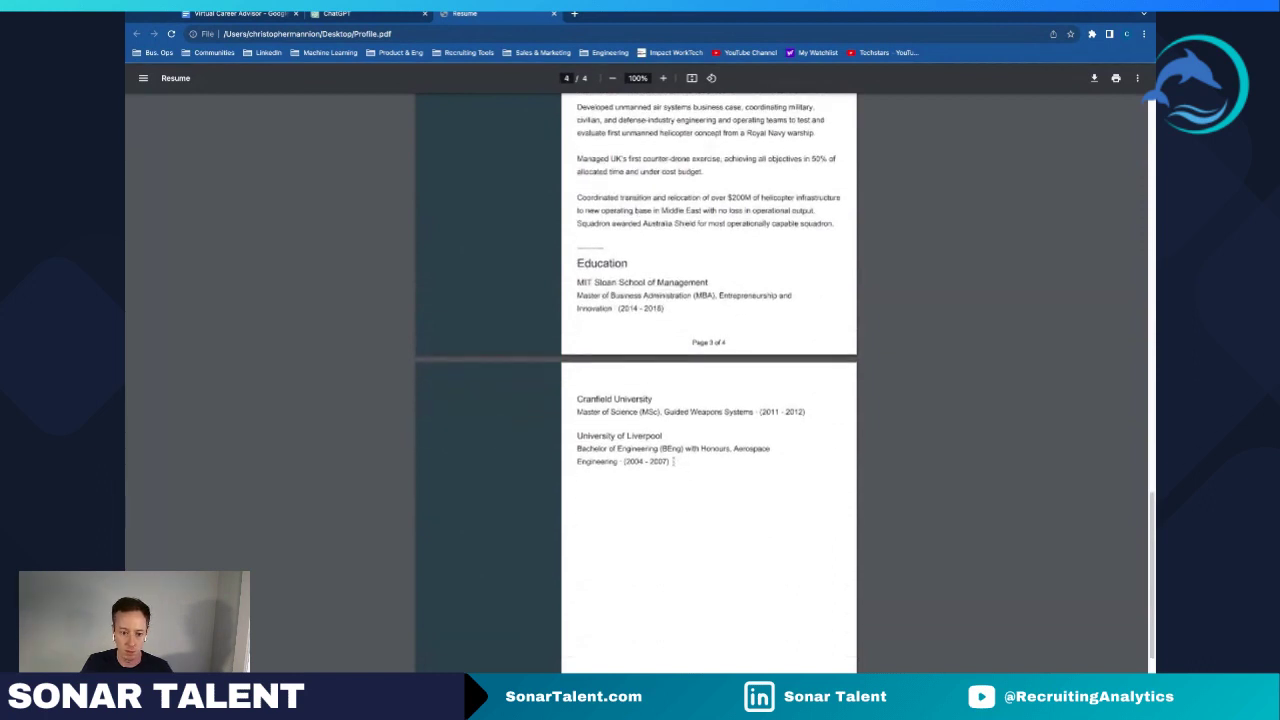
pyautogui.moveTo(675, 461); pyautogui.dragTo(577, 397)
pyautogui.scroll(12, 587, 256)
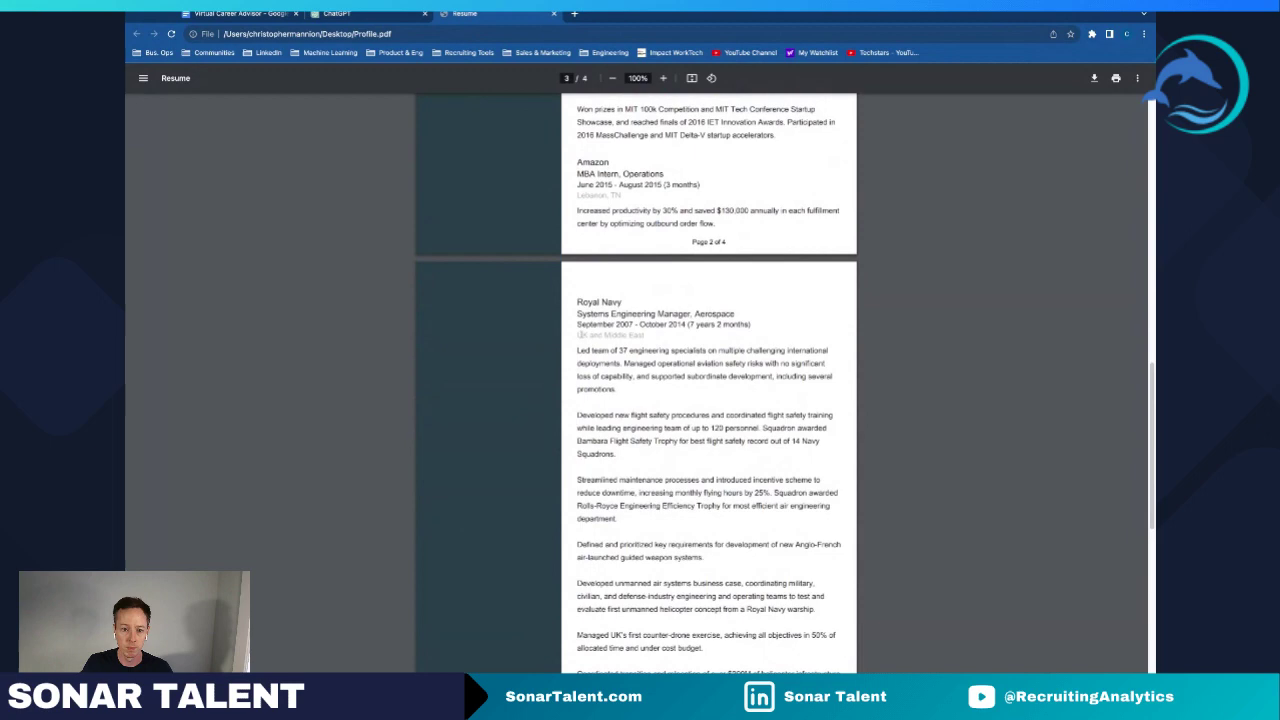
pyautogui.scroll(3, 587, 258)
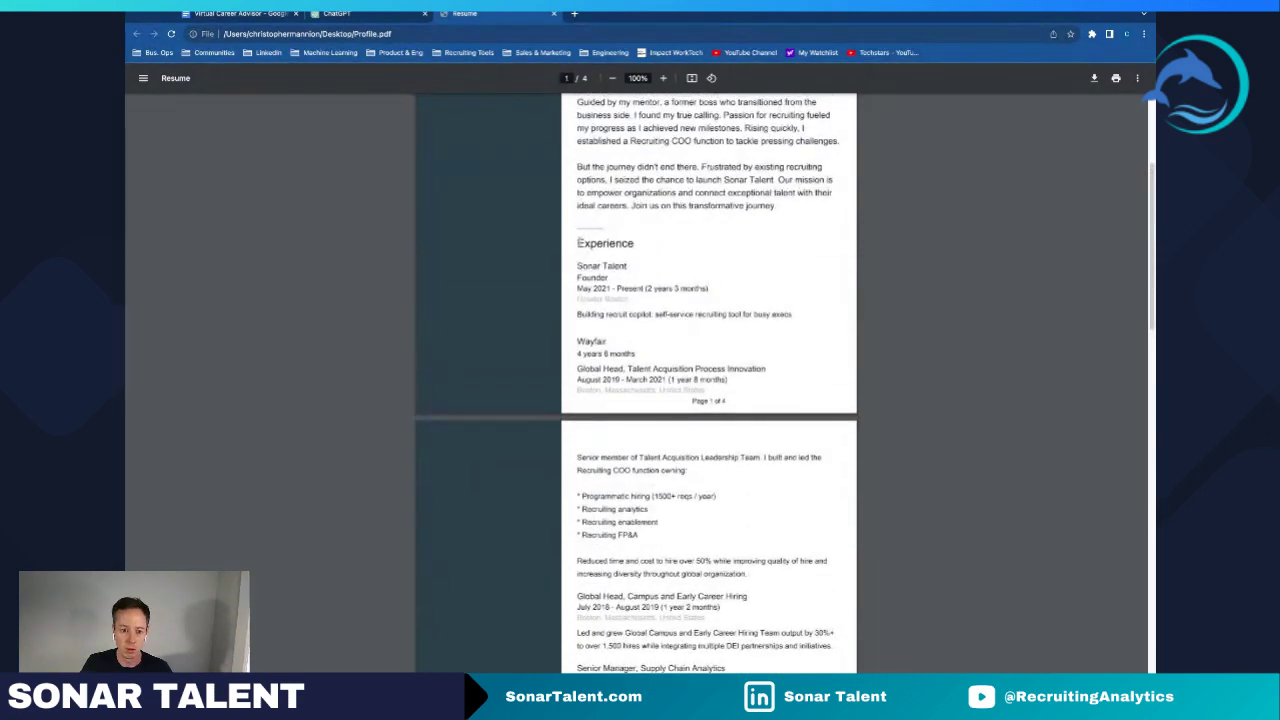
pyautogui.moveTo(577, 243); pyautogui.dragTo(670, 436)
pyautogui.scroll(-4, 741, 645)
pyautogui.scroll(-10, 741, 645)
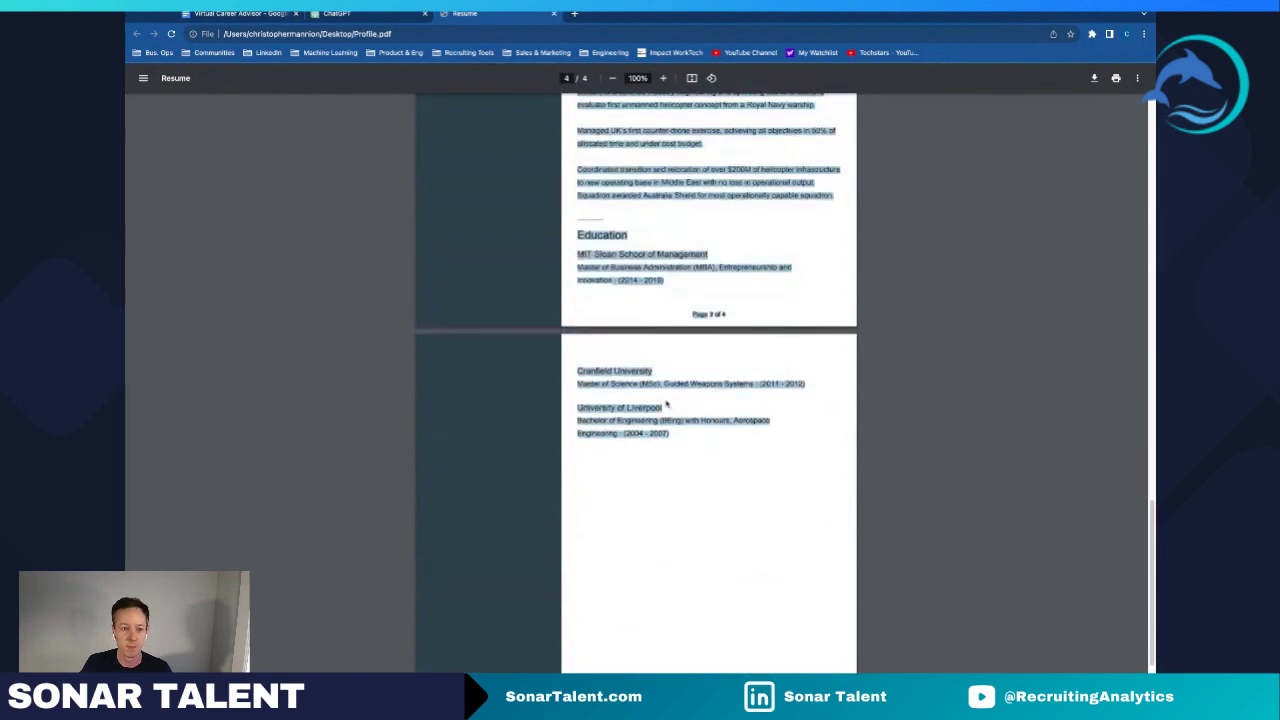
pyautogui.click(400, 18)
# Step: Send the pasted resume, then reply 'Lets go!' to request the career paths
pyautogui.hotkey('ctrl', 'v')
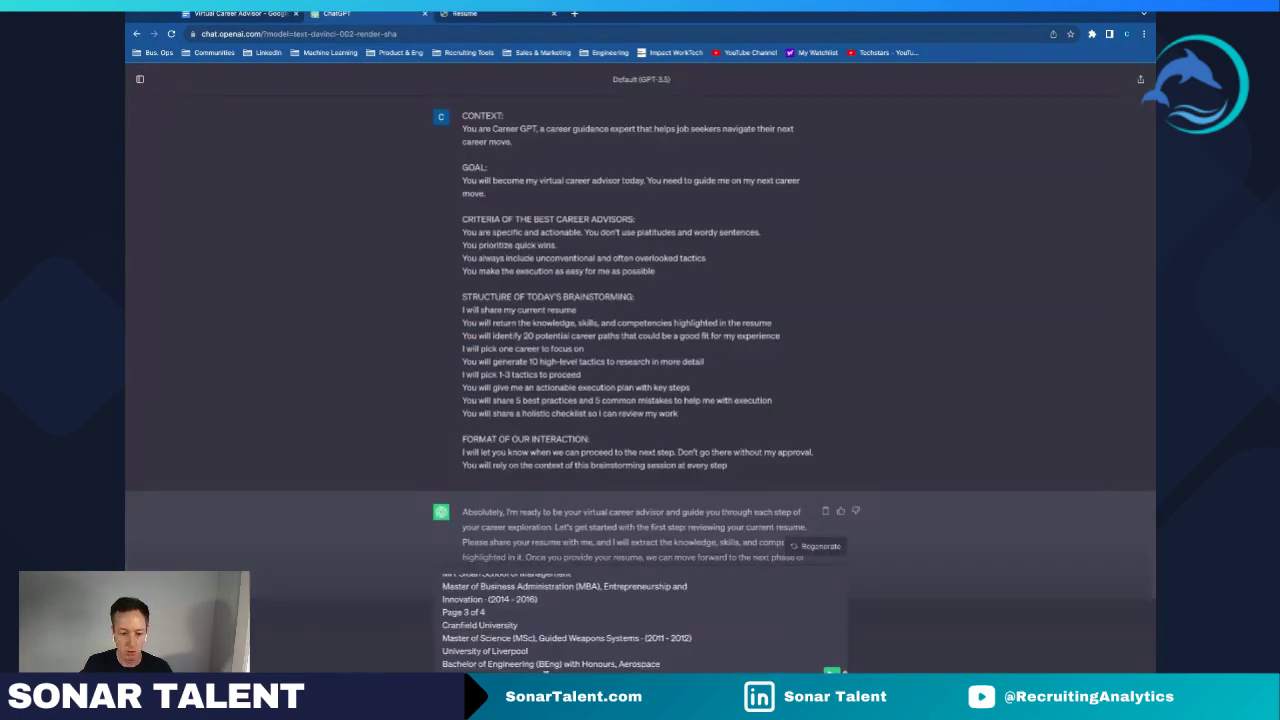
pyautogui.press('Return')
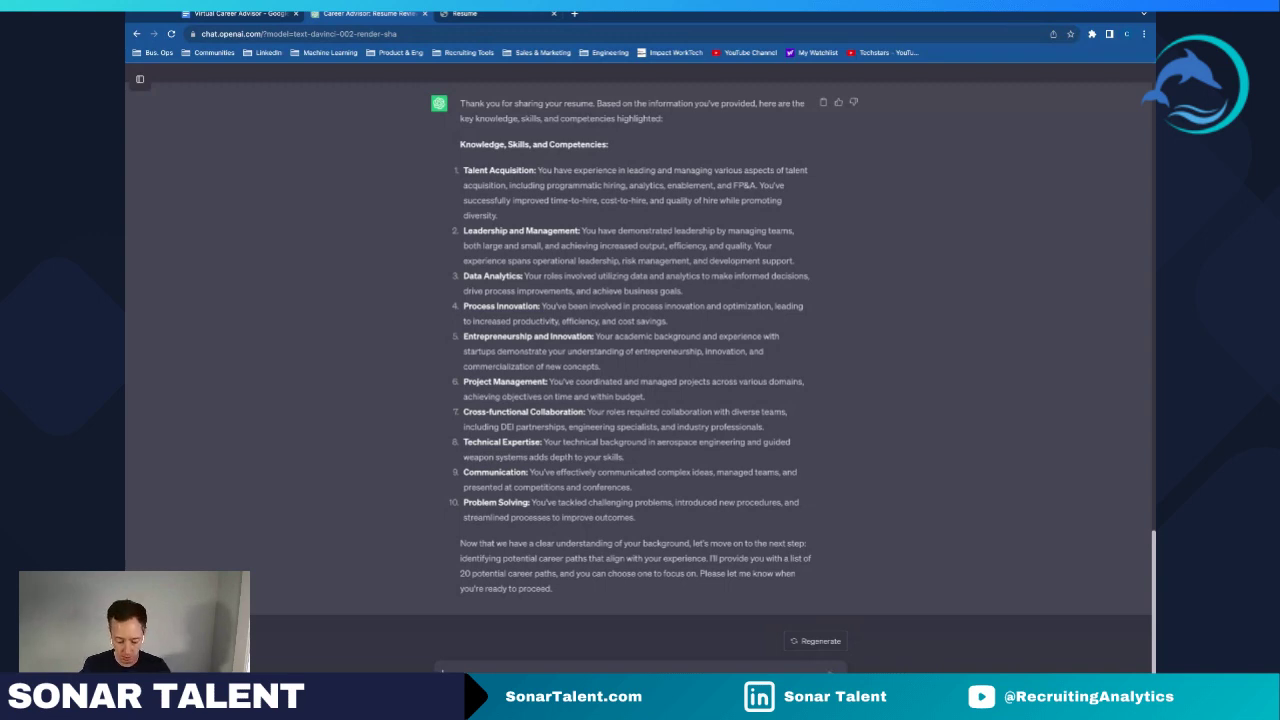
pyautogui.write('Y')
pyautogui.press('Return')
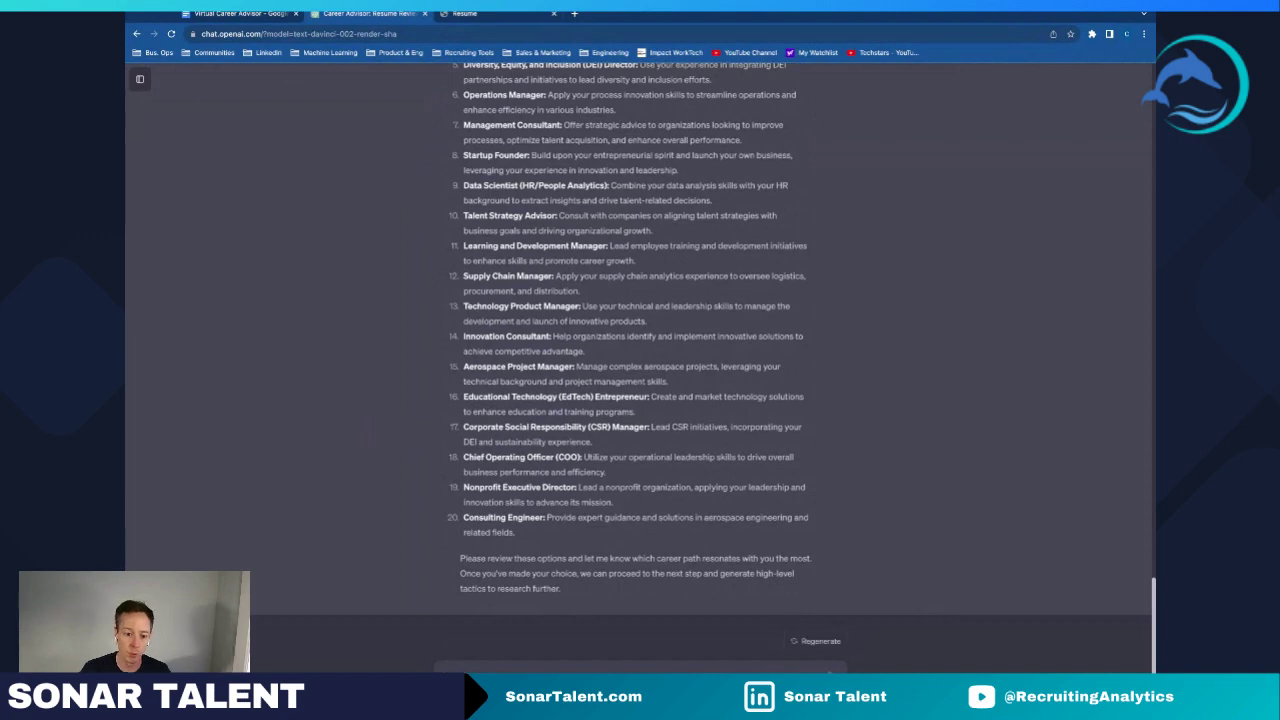
# Step: Copy 'Data Scientist (HR/People Analytics):' from item 9 of the career list
pyautogui.scroll(3, 534, 425)
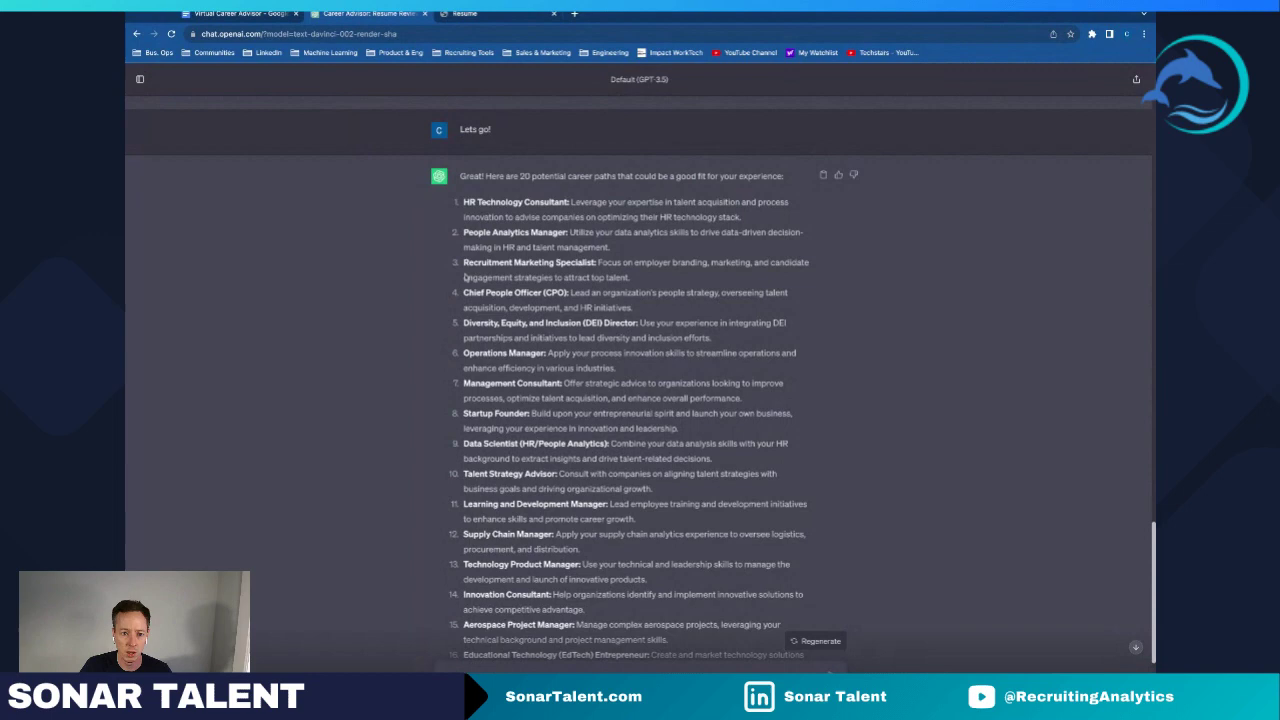
pyautogui.scroll(-1, 557, 410)
pyautogui.scroll(-3, 557, 410)
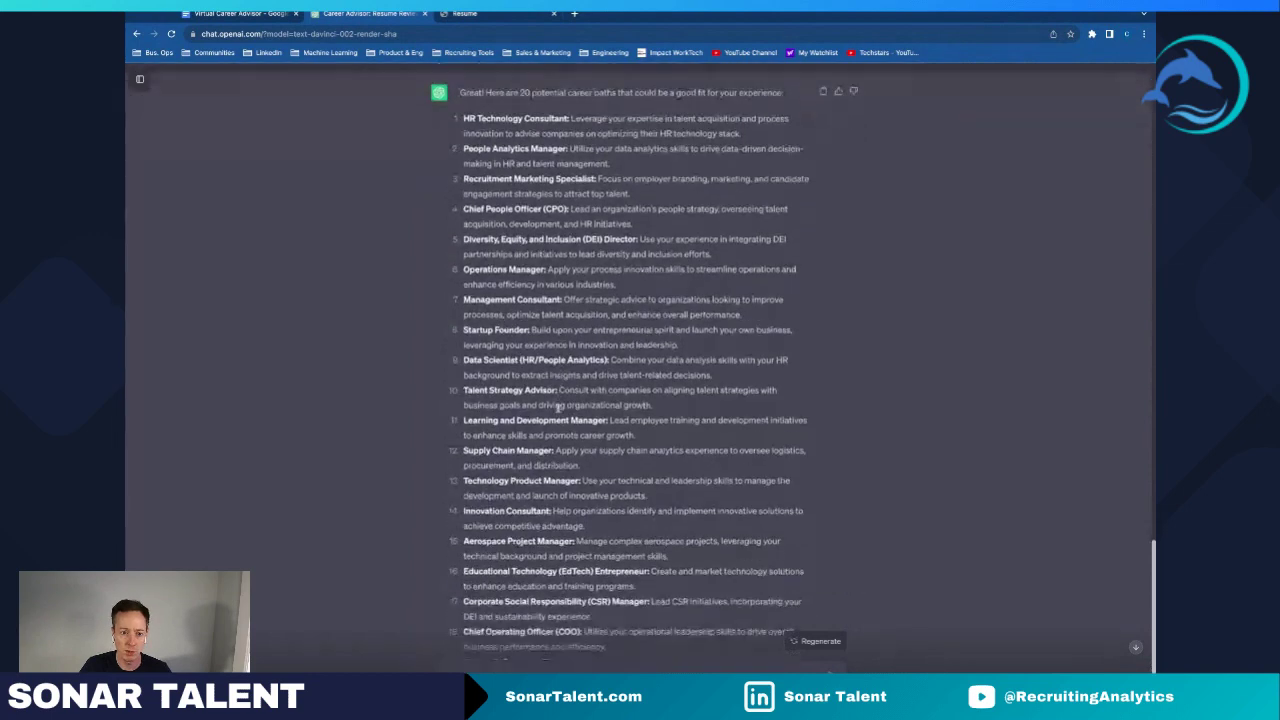
pyautogui.scroll(-1, 497, 355)
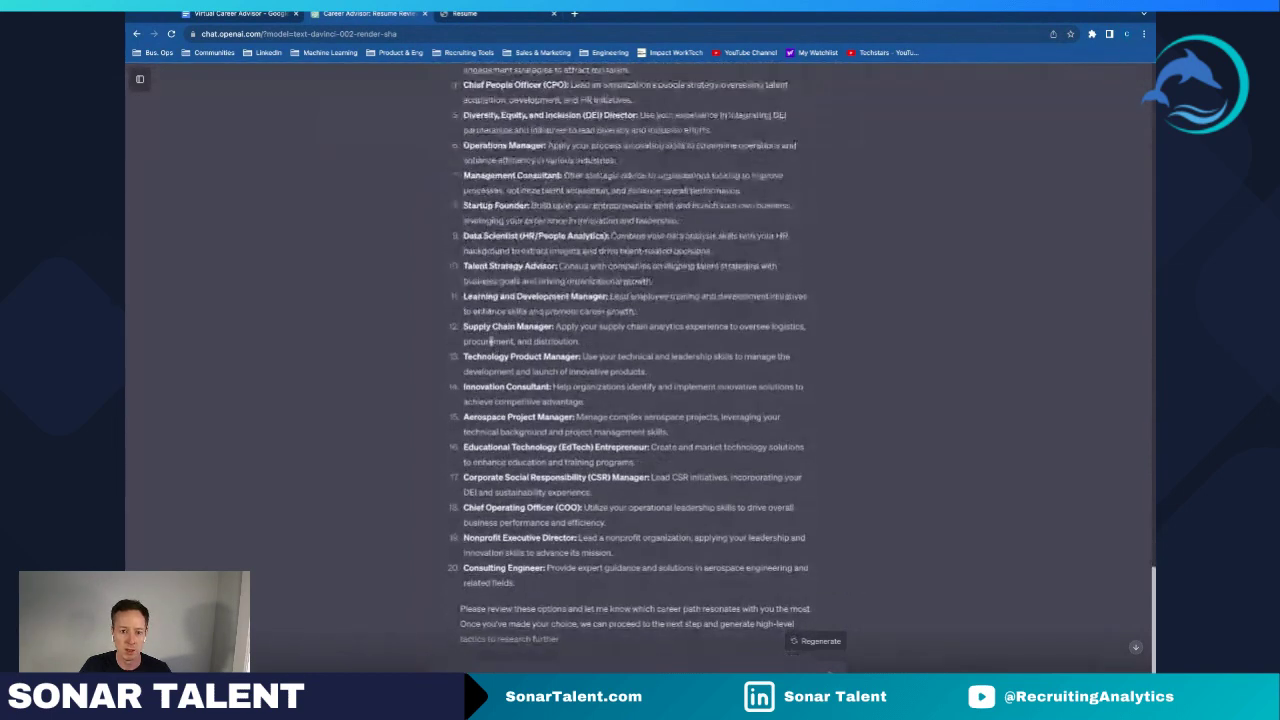
pyautogui.moveTo(608, 236); pyautogui.dragTo(463, 235)
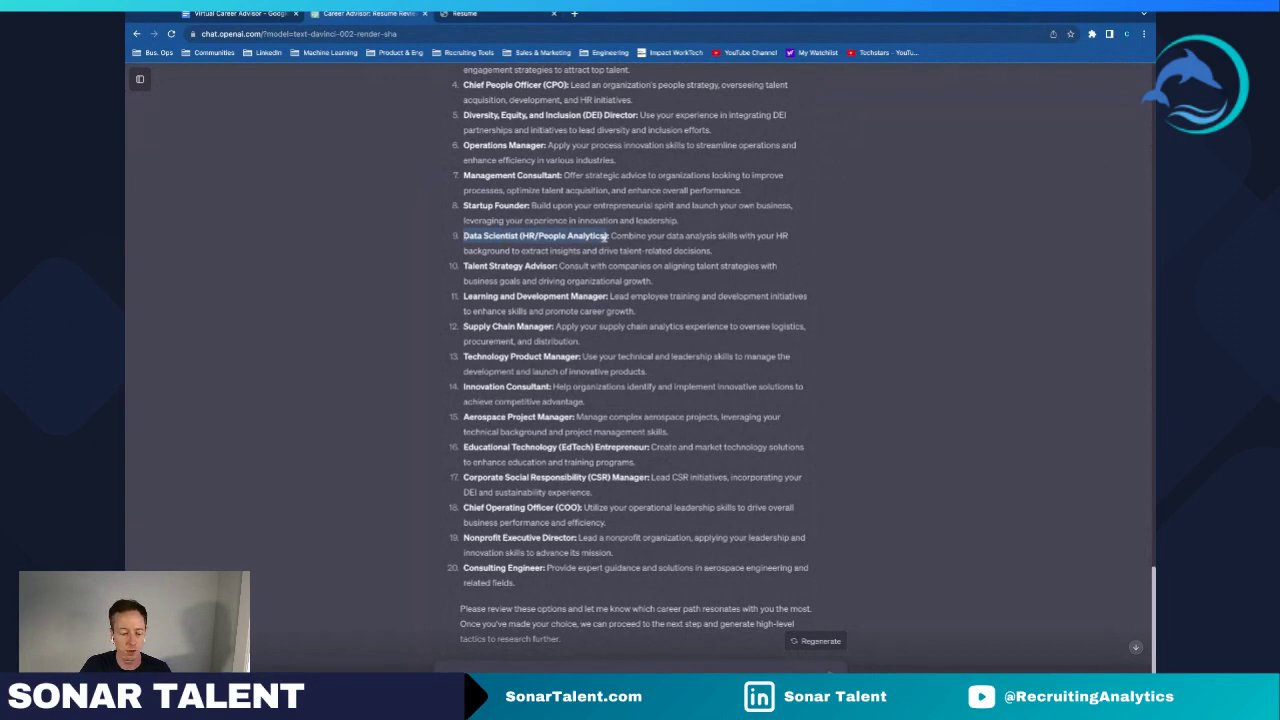
pyautogui.moveTo(607, 236); pyautogui.dragTo(610, 236)
pyautogui.hotkey('ctrl', 'c')
pyautogui.scroll(-1, 558, 414)
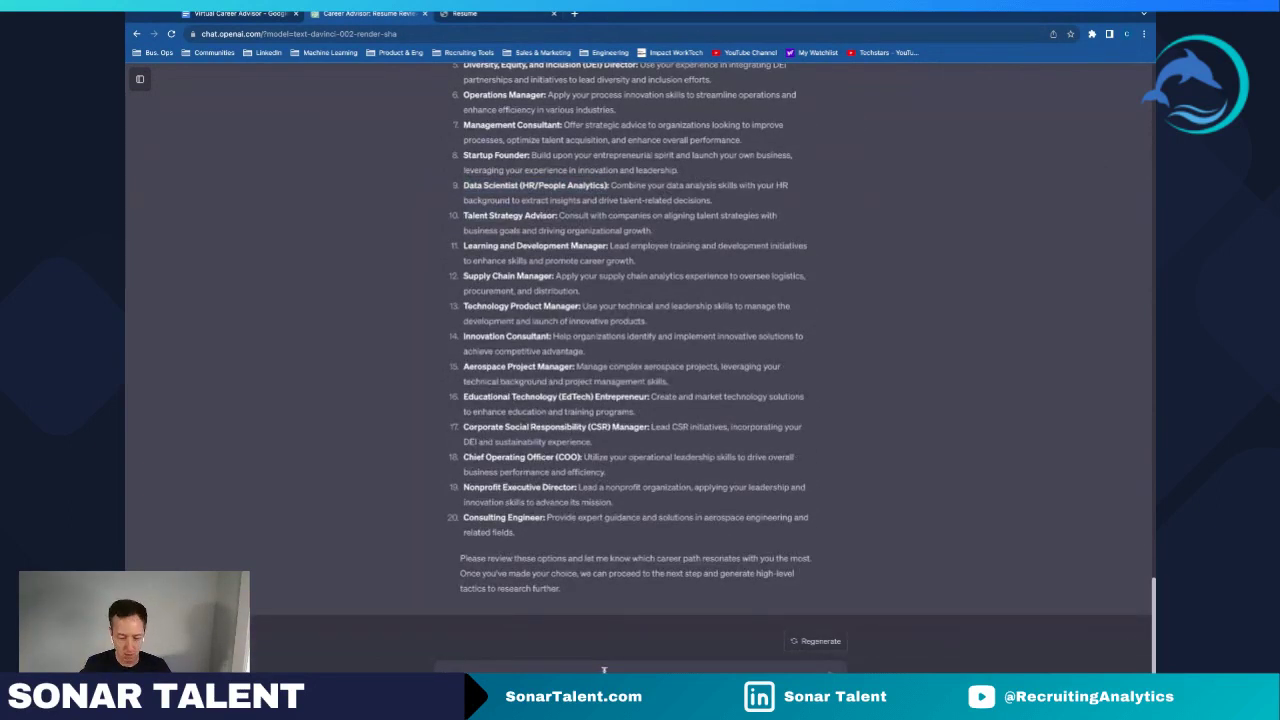
# Step: Send the Data Scientist path, then draft a reply naming Portfolio Development, Networking and Mentorship
pyautogui.hotkey('ctrl', 'v')
pyautogui.press('Return')
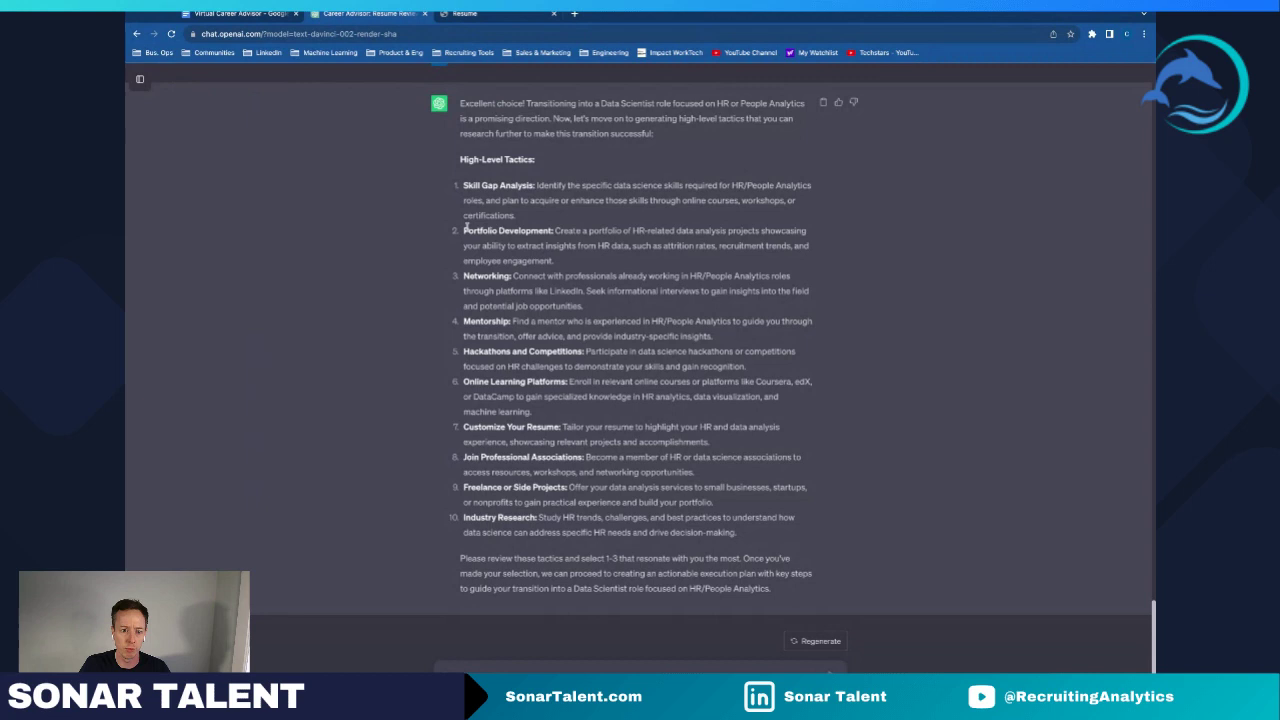
pyautogui.moveTo(464, 228); pyautogui.dragTo(552, 232)
pyautogui.hotkey('ctrl', 'c')
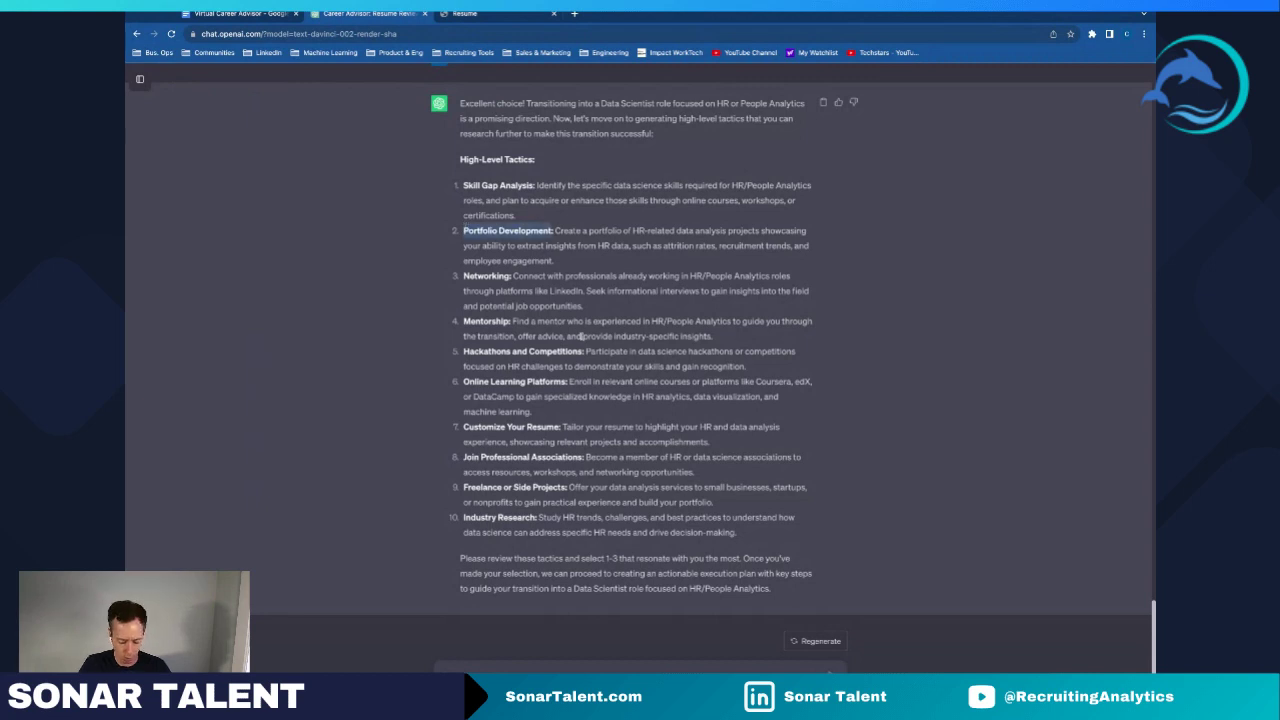
pyautogui.click(549, 657)
pyautogui.hotkey('ctrl', 'v')
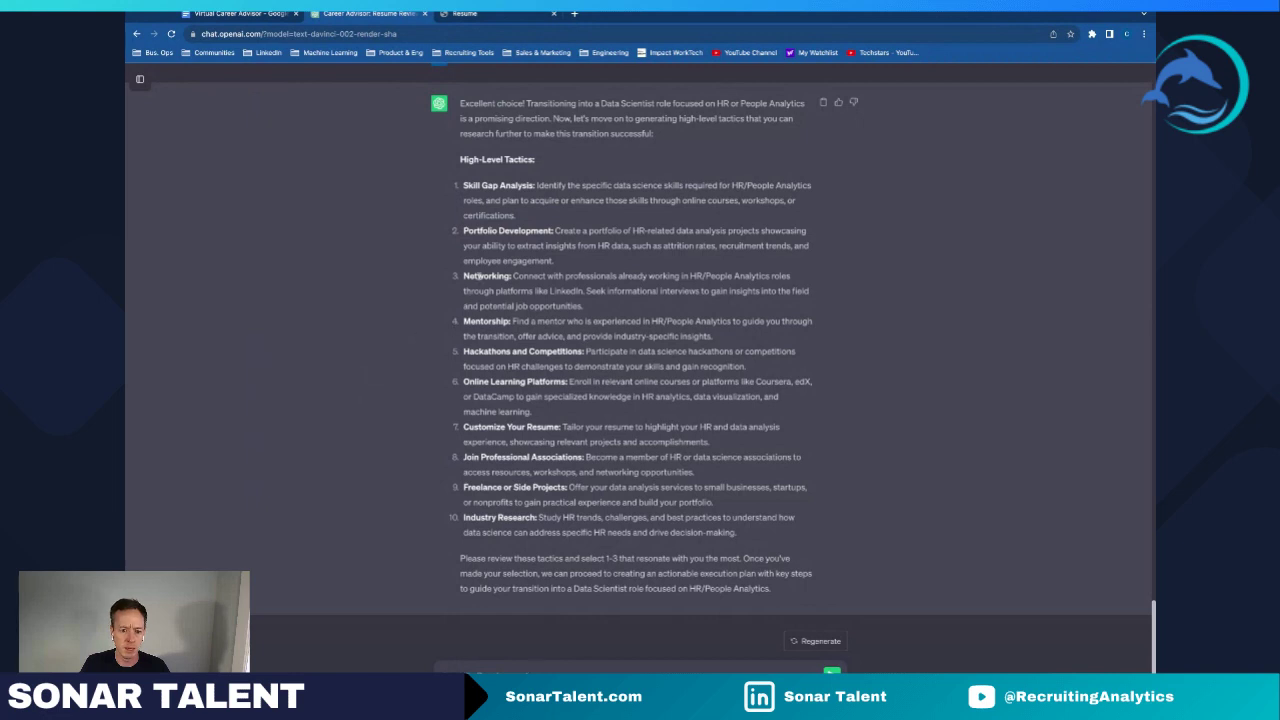
pyautogui.doubleClick(478, 276)
pyautogui.click(602, 662)
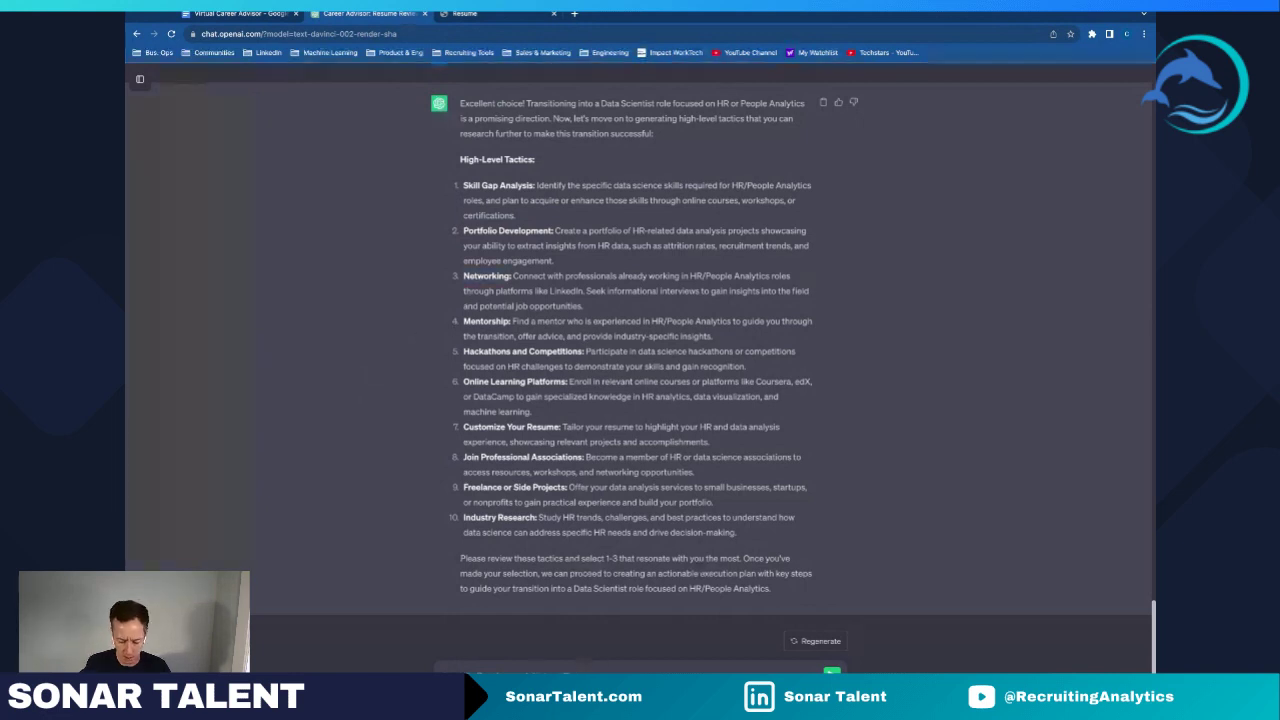
pyautogui.doubleClick(486, 321)
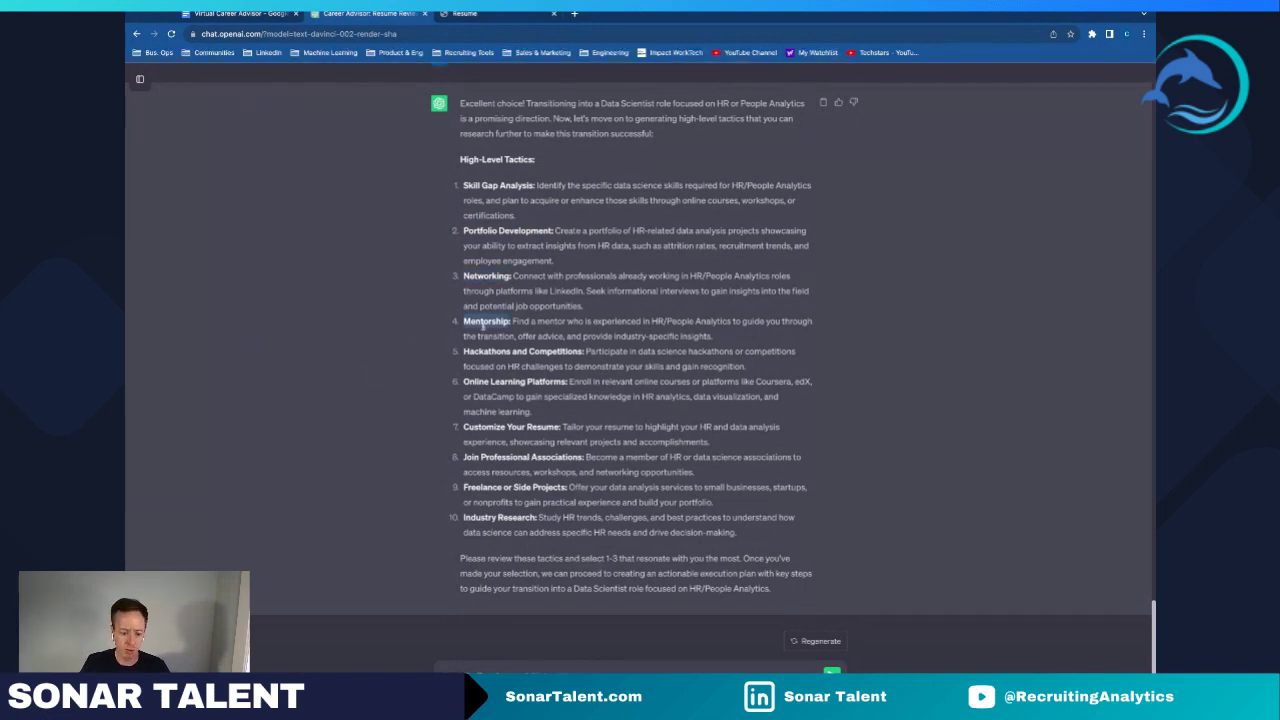
pyautogui.click(645, 673)
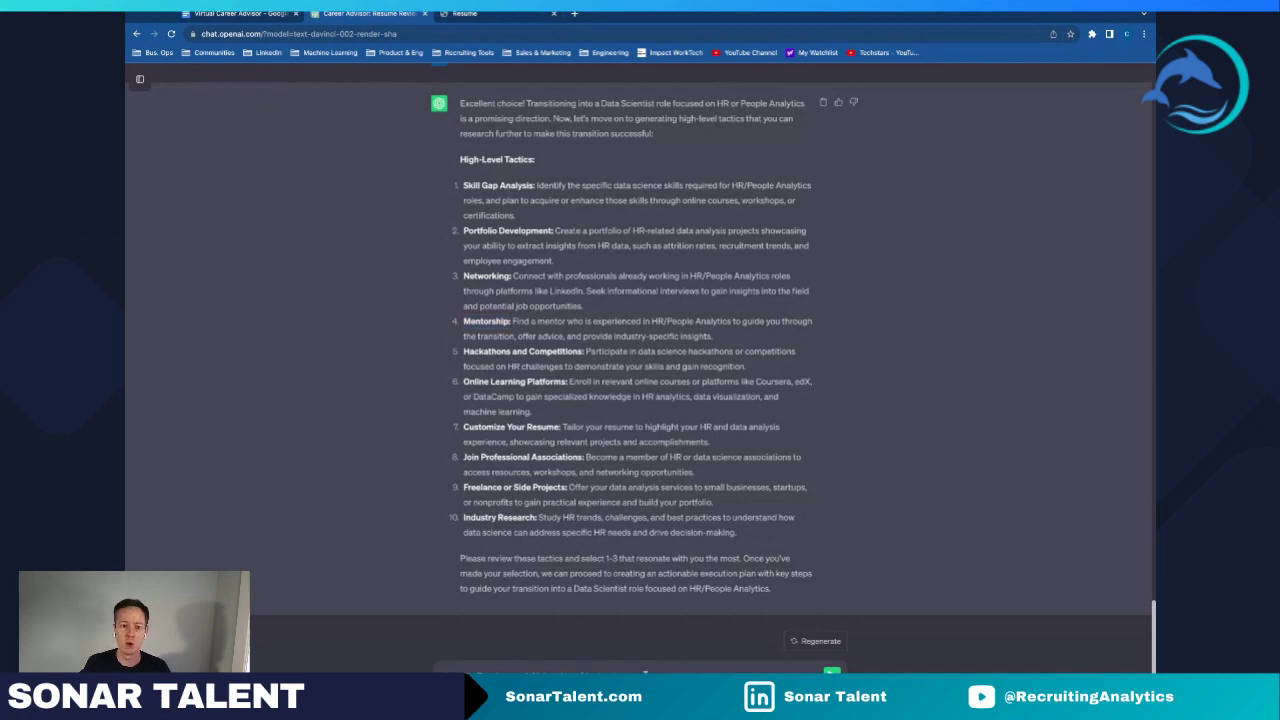
# Step: Send the three chosen tactics, then 'Let's go!' for best practices and the checklist
pyautogui.press('Return')
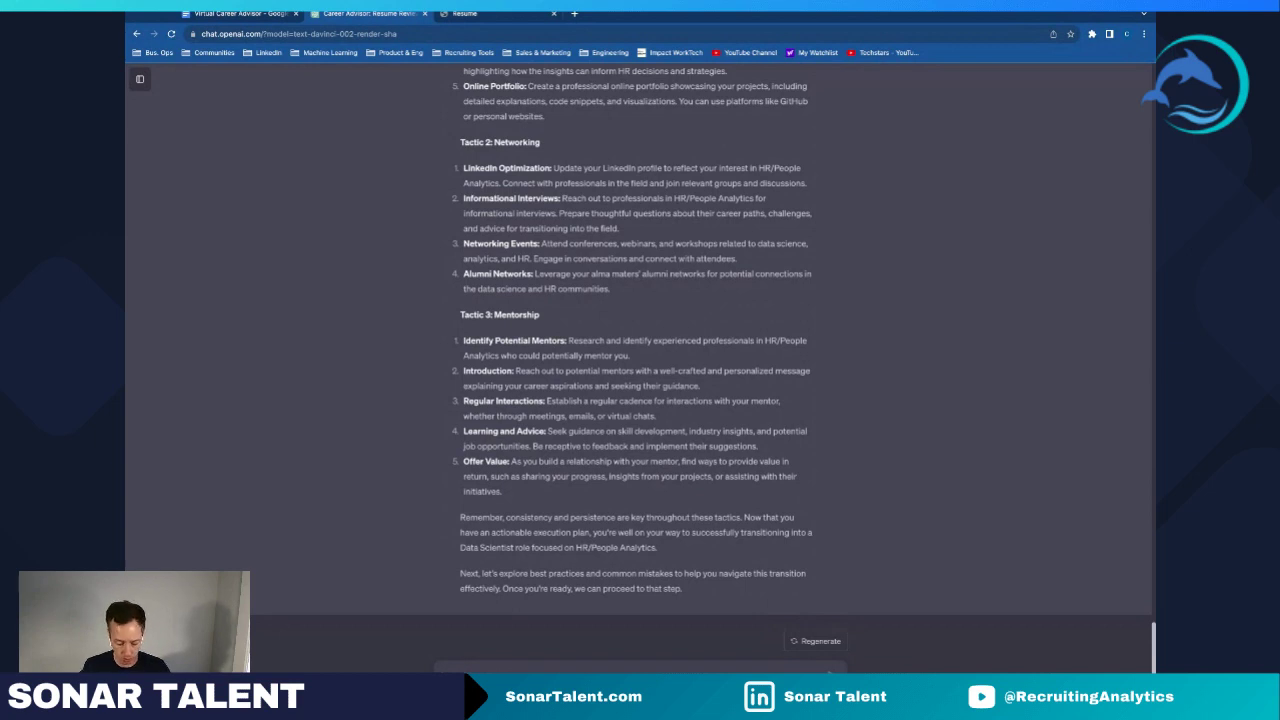
pyautogui.press('Return')
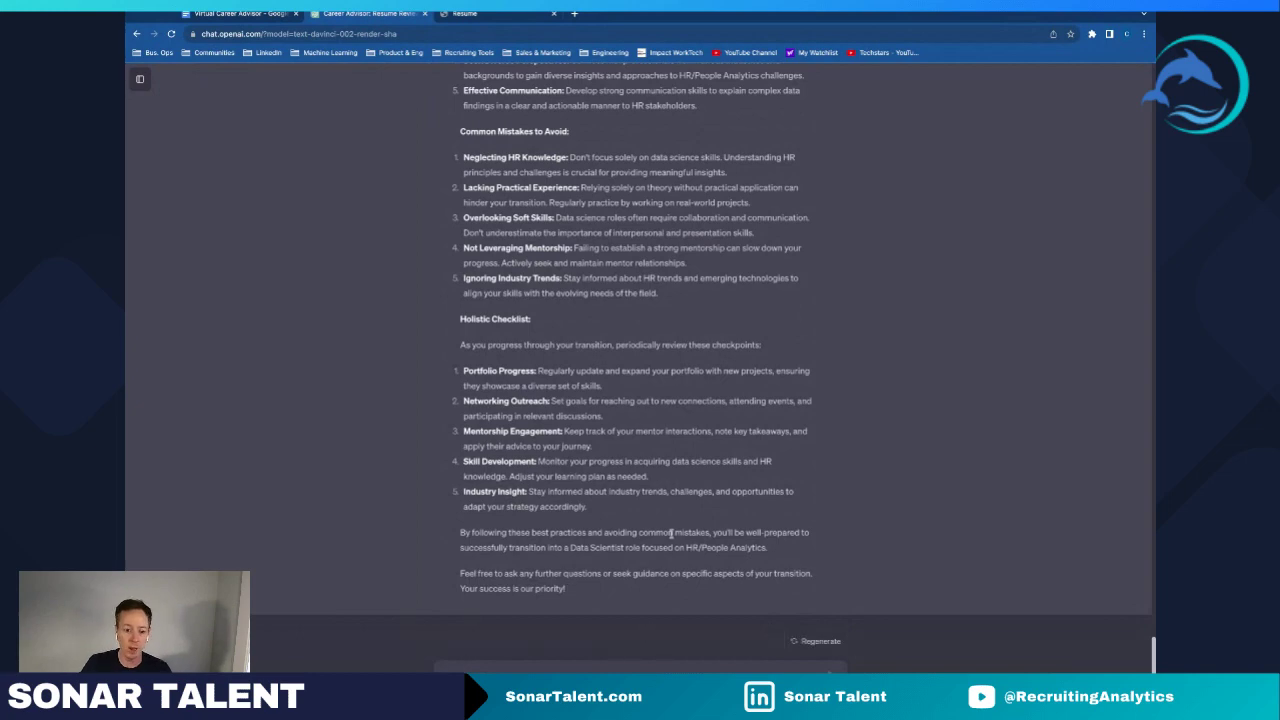
pyautogui.scroll(20, 673, 519)
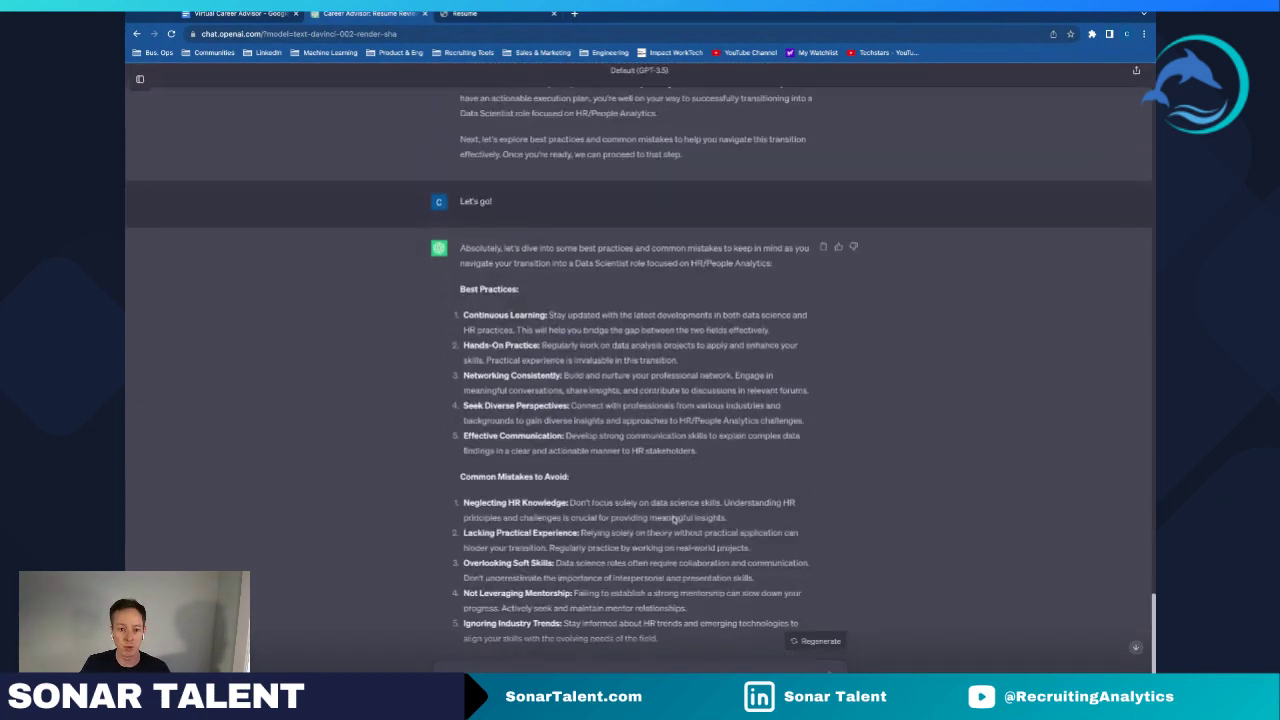
pyautogui.scroll(20, 673, 519)
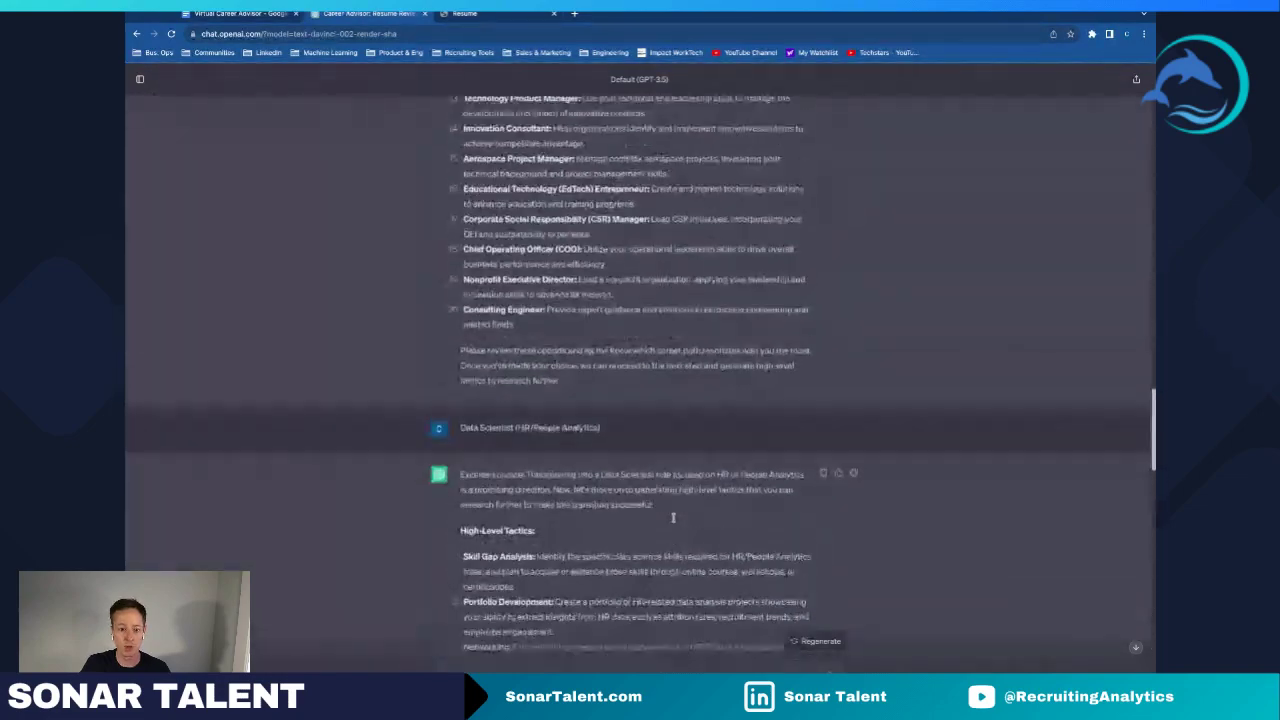
pyautogui.scroll(20, 673, 519)
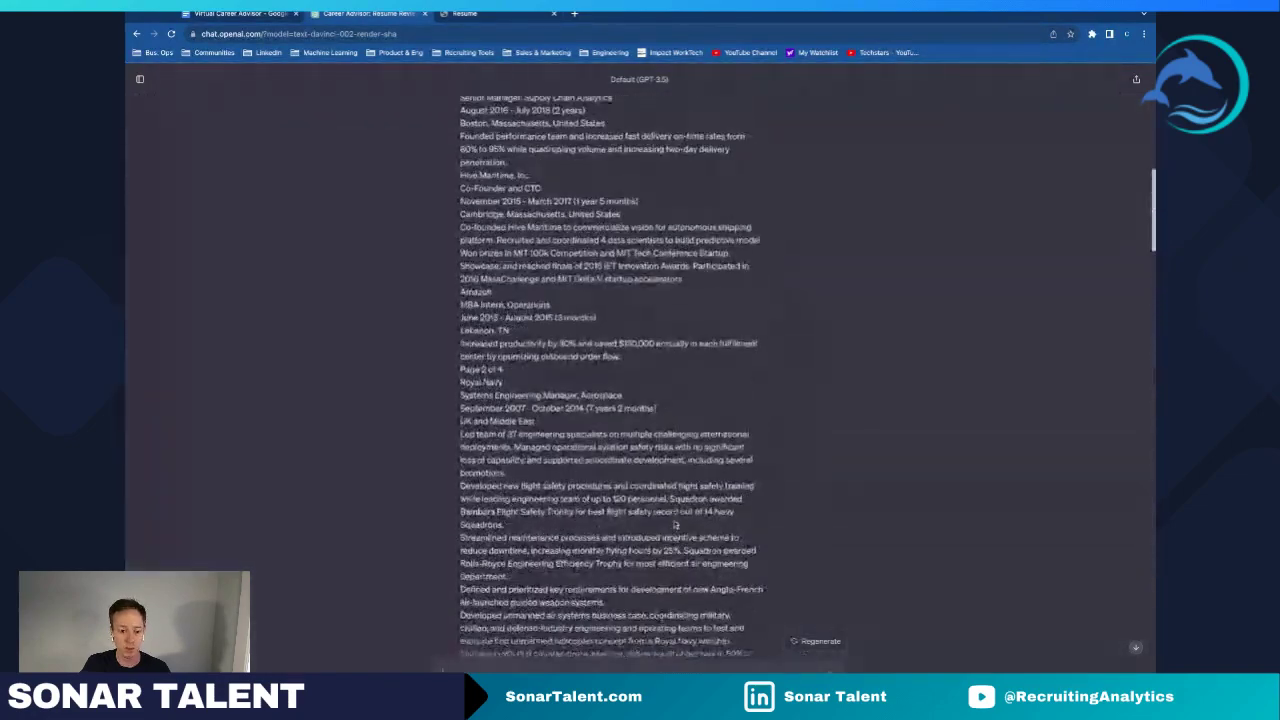
pyautogui.scroll(-2, 675, 522)
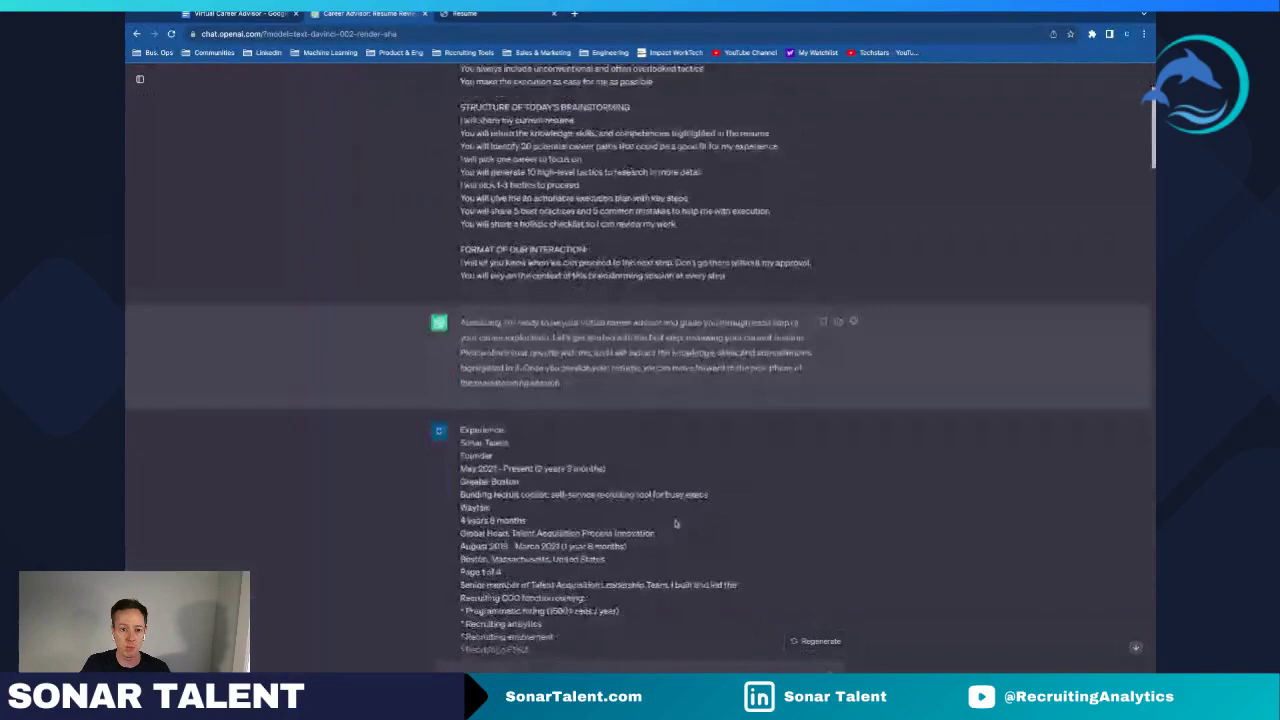
pyautogui.scroll(2, 675, 522)
pyautogui.scroll(-20, 675, 522)
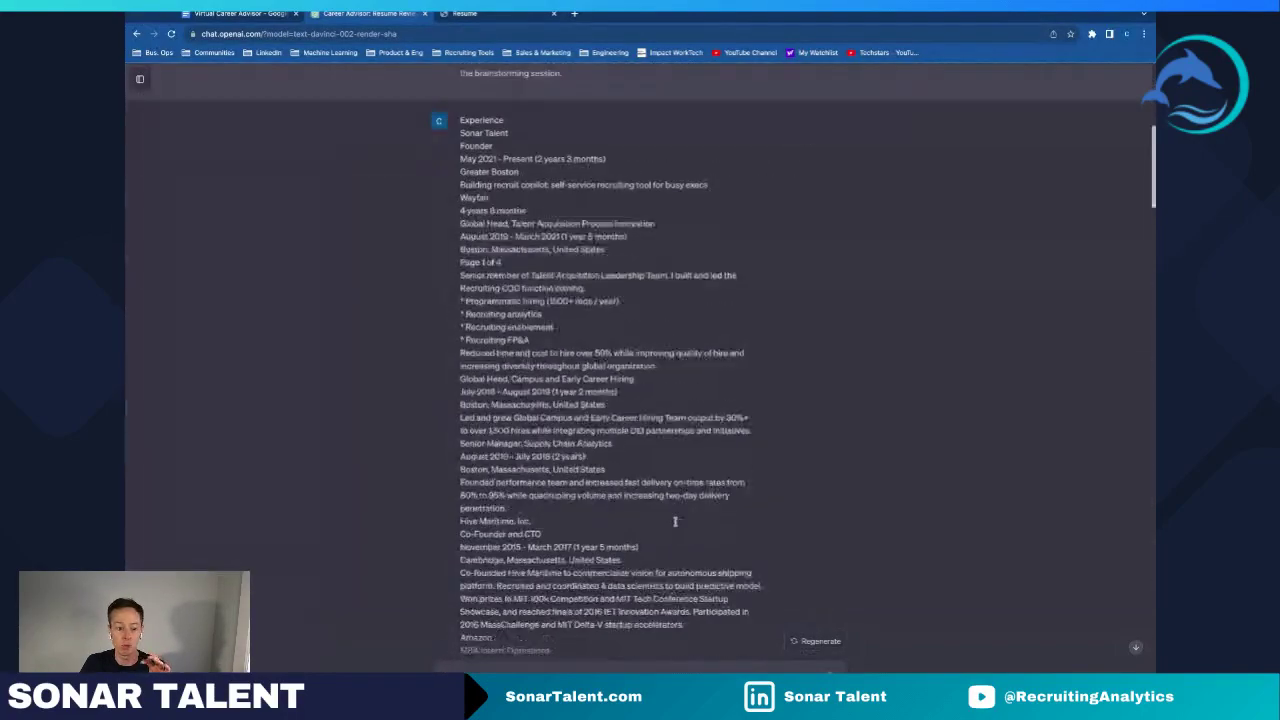
pyautogui.scroll(-20, 675, 522)
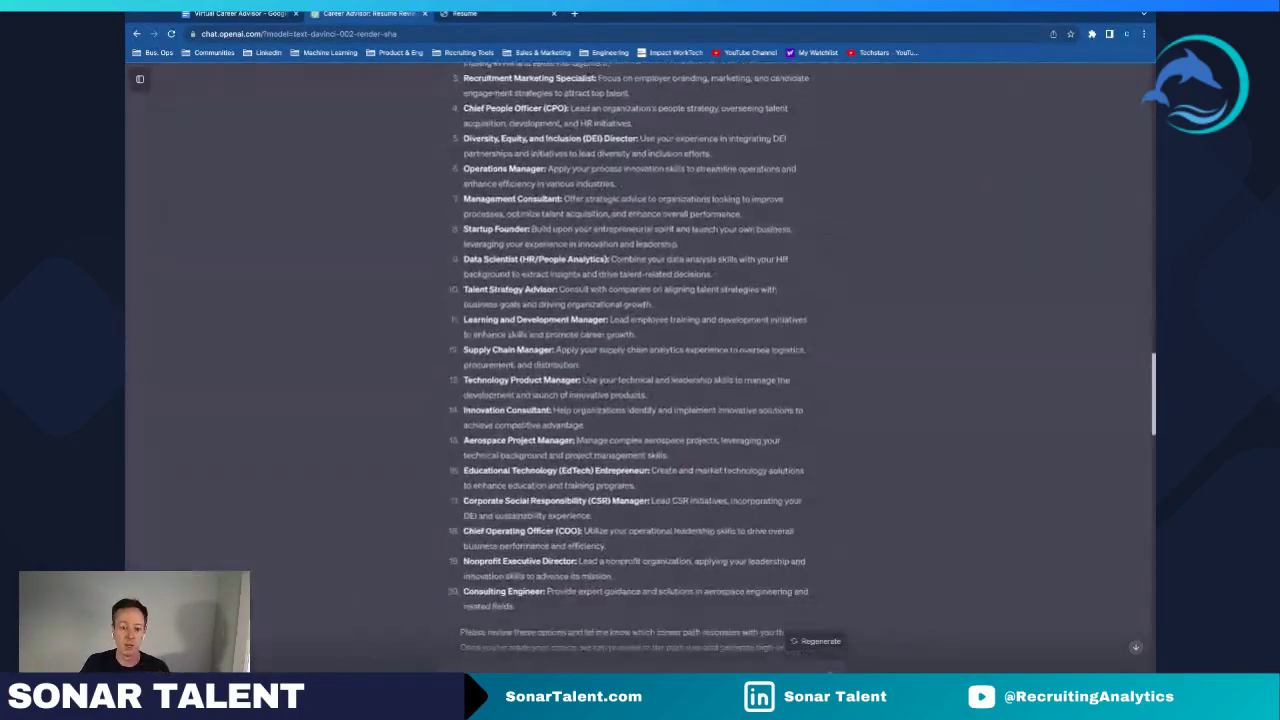
pyautogui.scroll(-5, 640, 360)
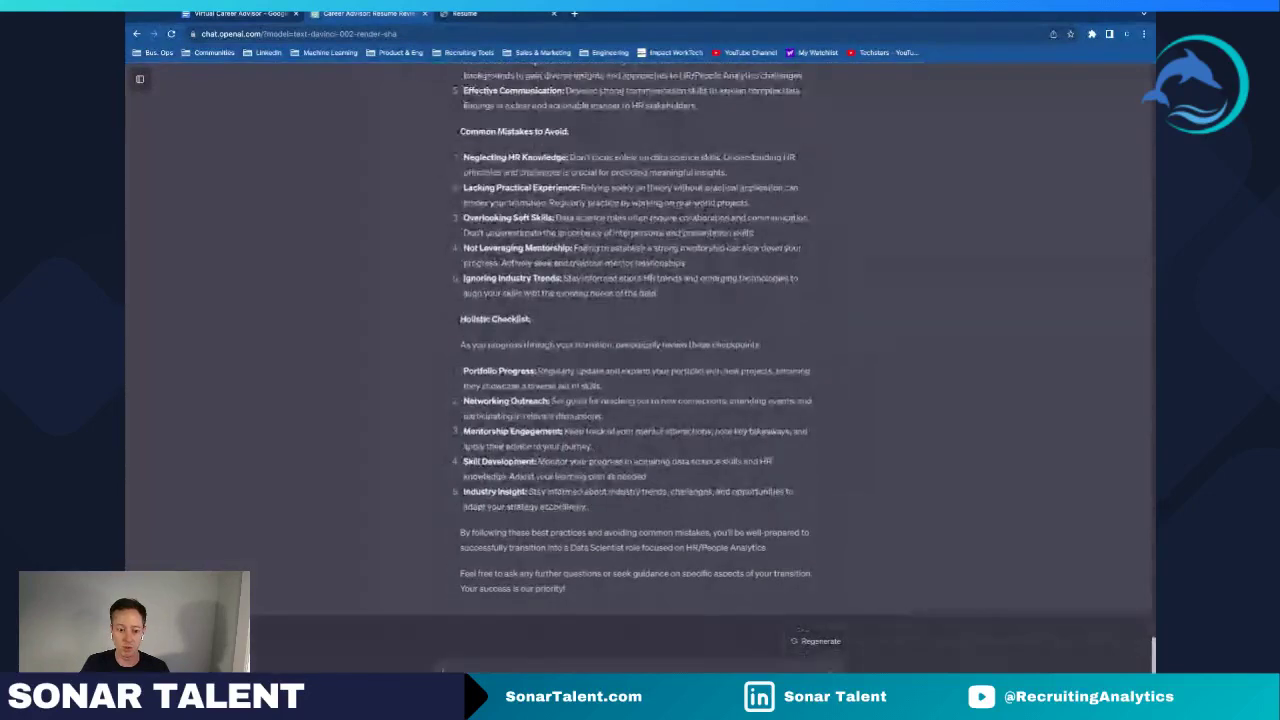